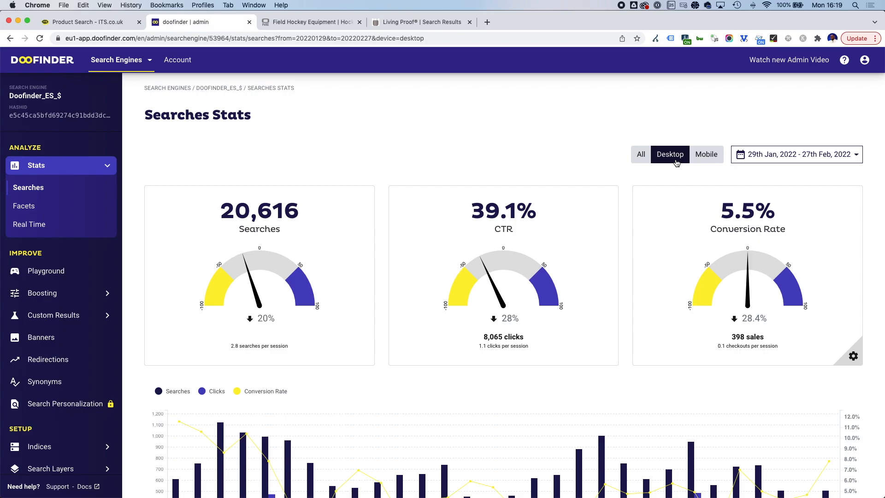
Compare the search stats for mobile and for all devices, using the Last 30 Days date range.
left_click(700, 158)
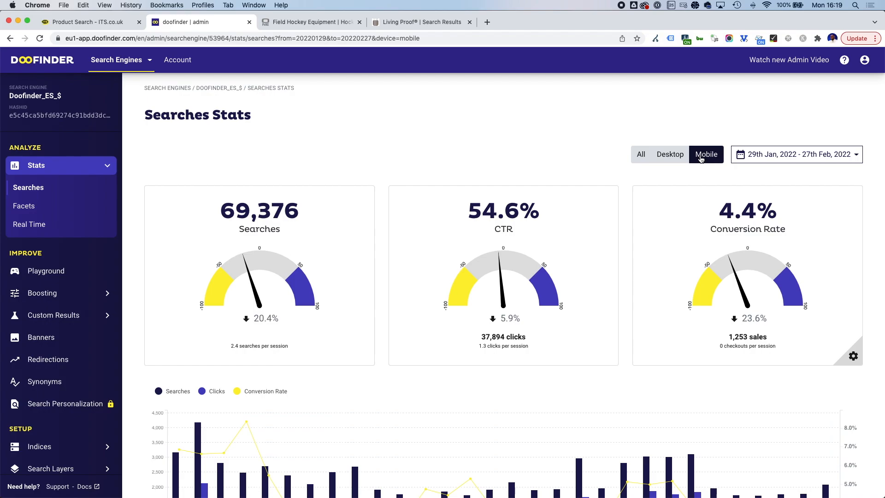
left_click(648, 156)
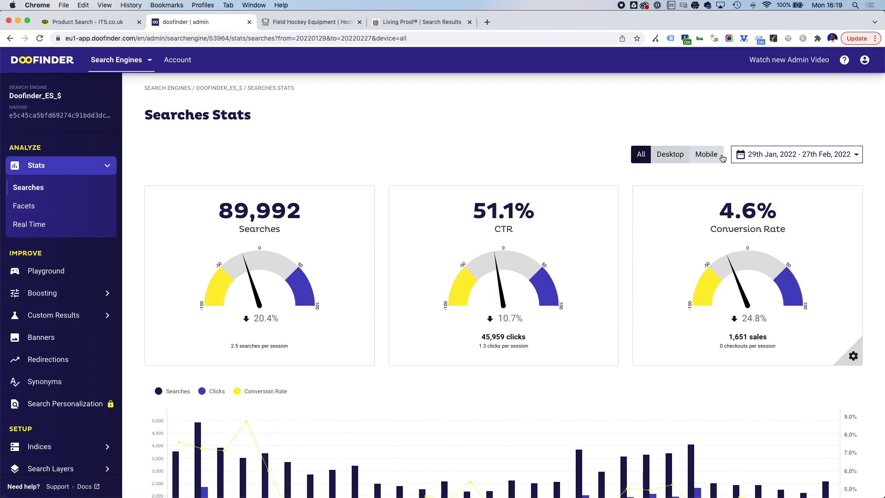
left_click(773, 159)
left_click(824, 212)
left_click(807, 156)
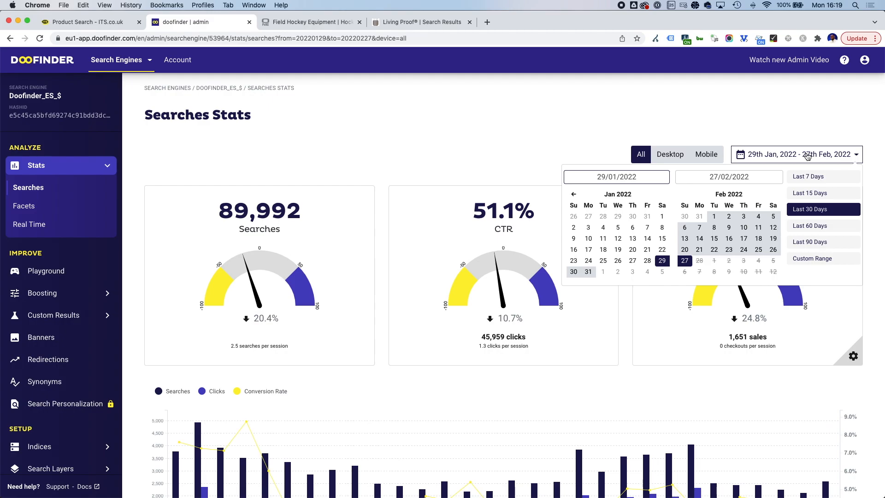
left_click(450, 168)
Examine the daily figures in the performance chart and expand the click details of "dr martens" under Top Searches.
scroll(451, 170, "down", 4)
scroll(450, 170, "down", 2)
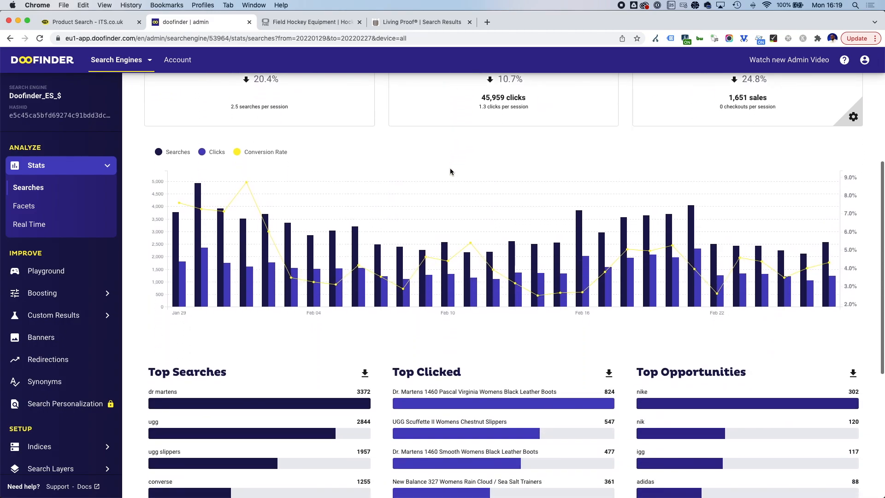
mouse_move(214, 235)
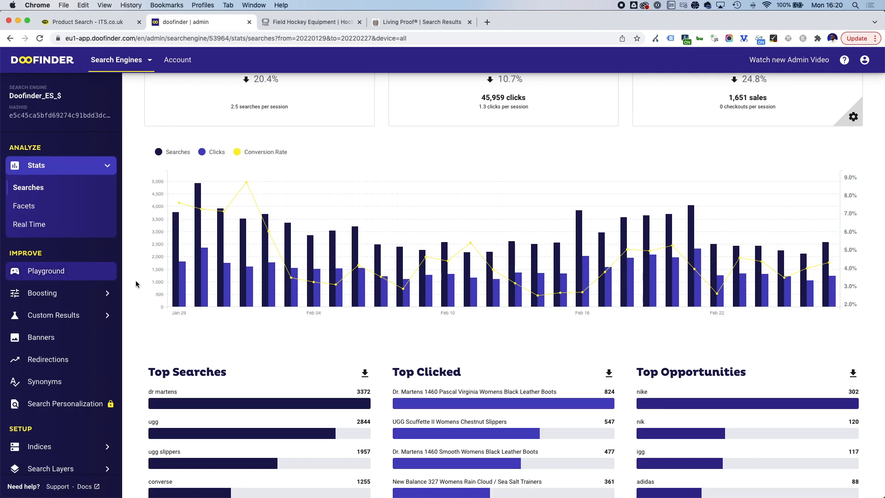
mouse_move(206, 279)
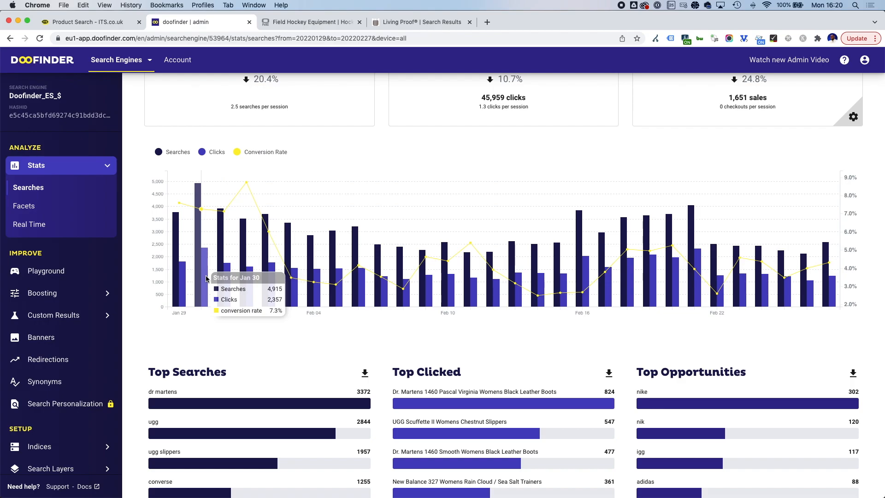
mouse_move(810, 274)
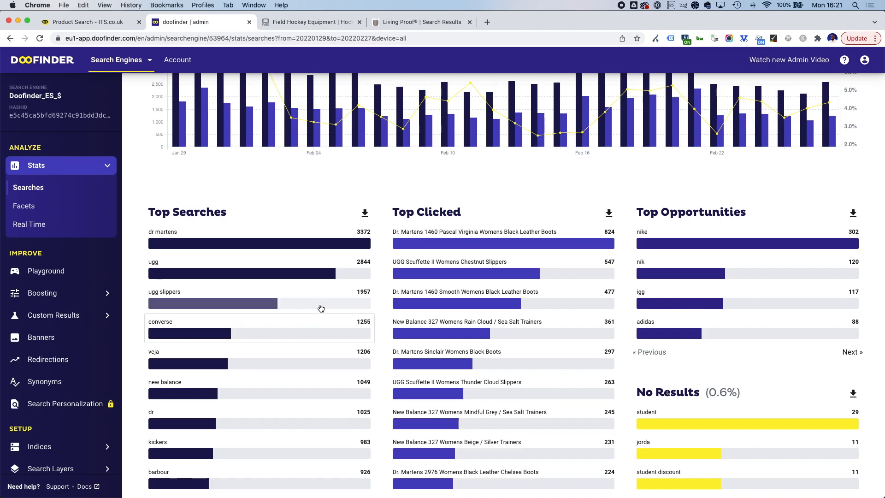
left_click(243, 236)
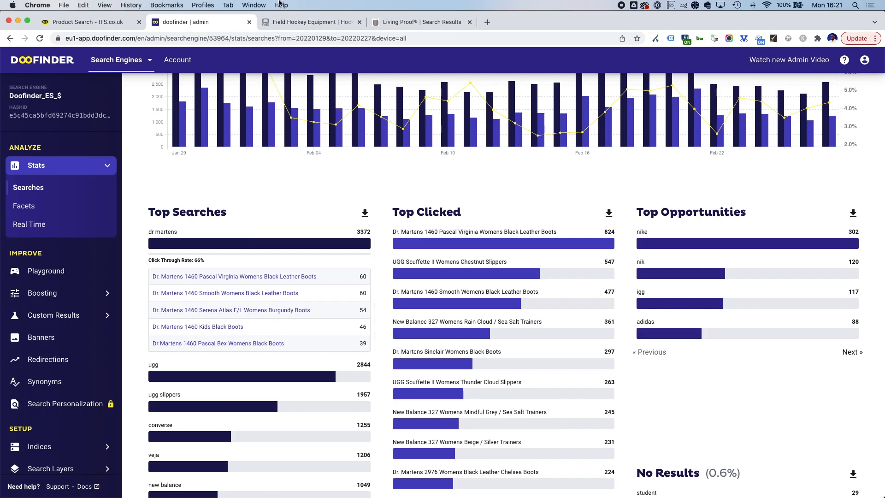
Switch to the One Sports Warehouse site and replace the product search term with "shoes".
left_click(295, 23)
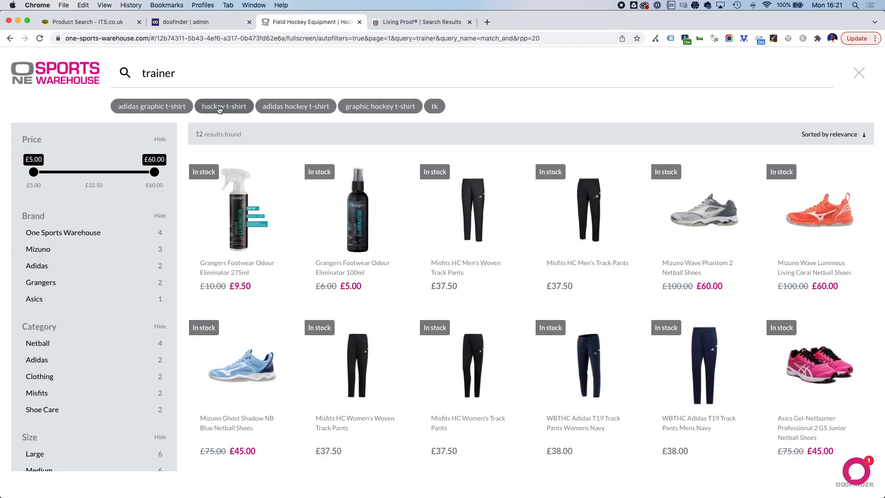
double_click(211, 77)
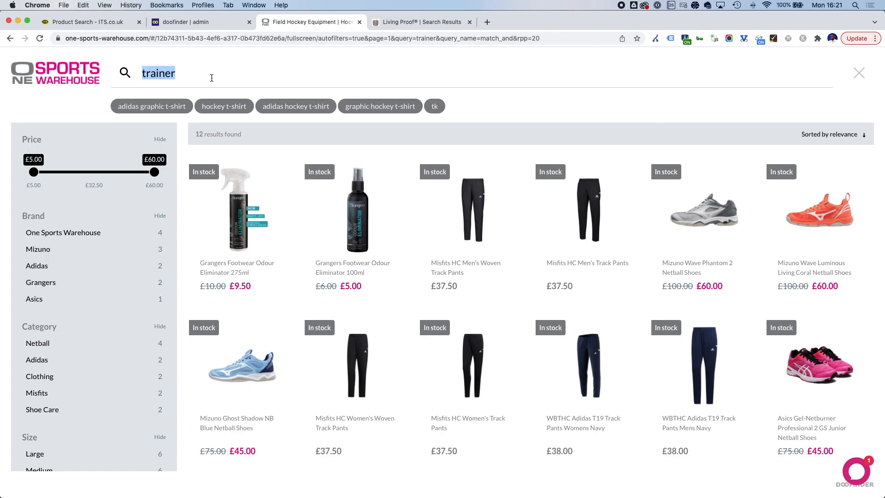
key("BackSpace")
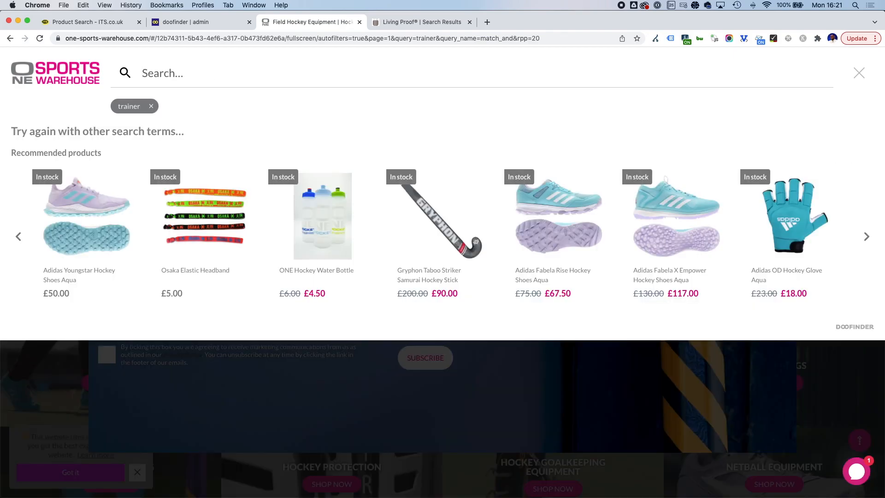
type("shoes")
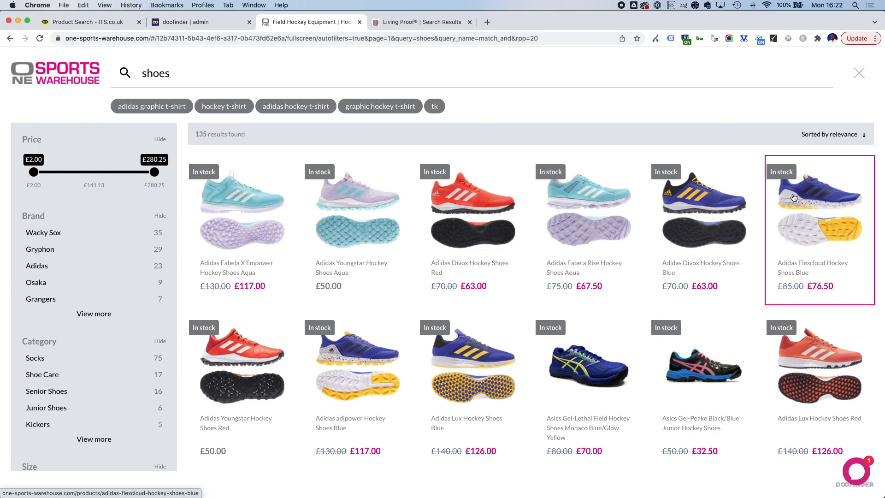
Return to the Doofinder admin and expand "ugg", "ugg slippers" and "converse" under Top Searches to compare their click-through rates.
left_click(205, 23)
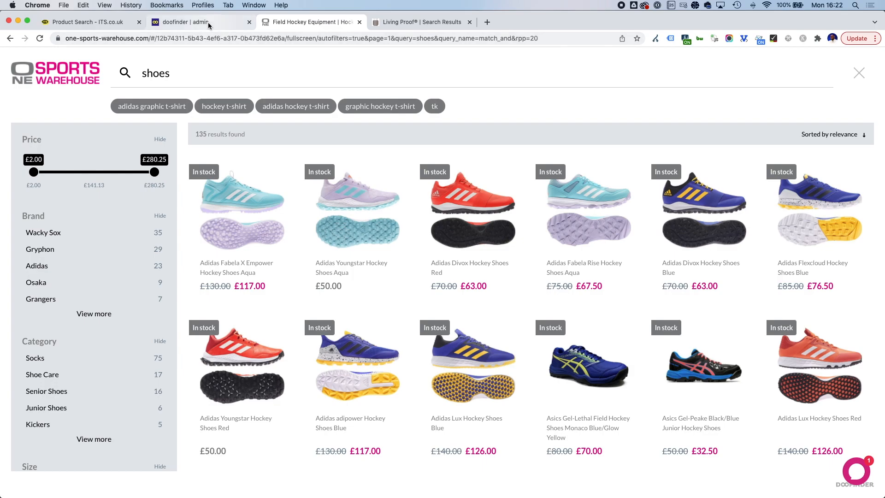
scroll(276, 299, "down", 2)
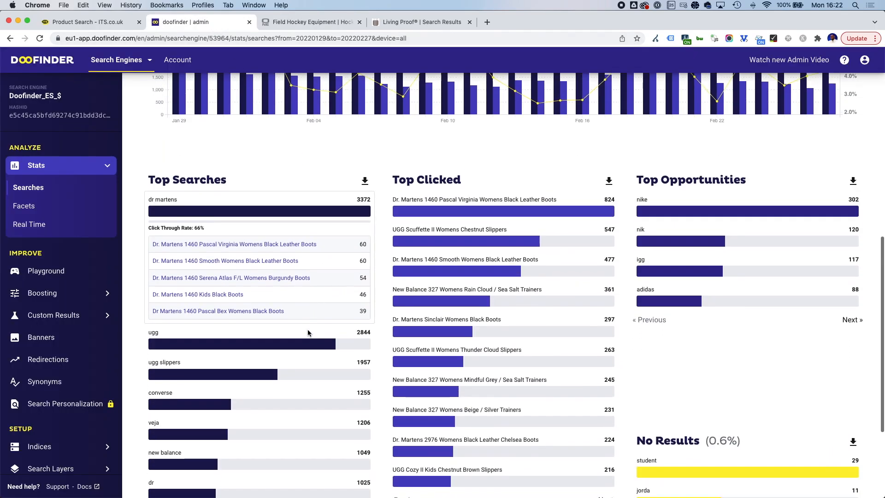
left_click(267, 312)
scroll(267, 311, "down", 4)
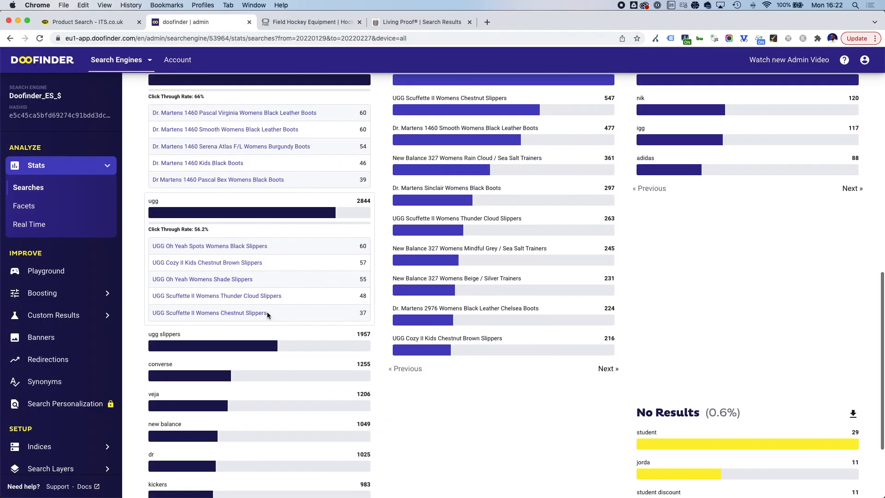
left_click(205, 336)
scroll(205, 335, "down", 7)
left_click(276, 260)
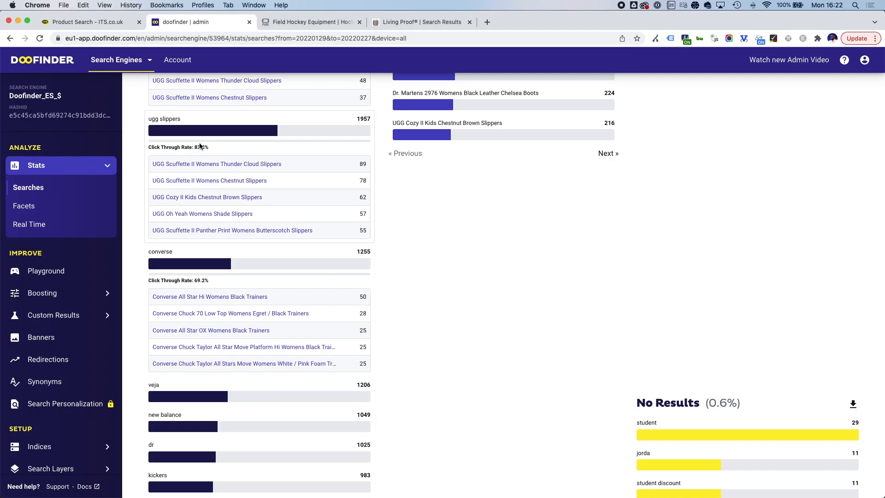
scroll(198, 147, "up", 3)
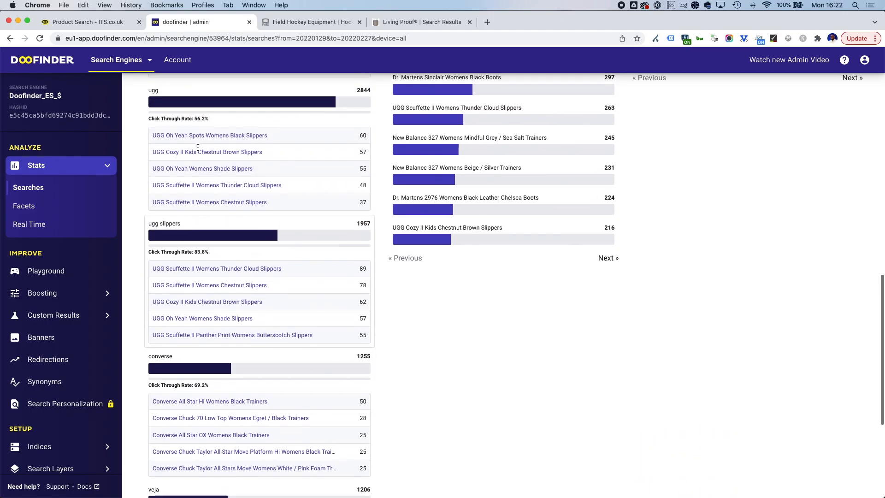
scroll(198, 147, "up", 2)
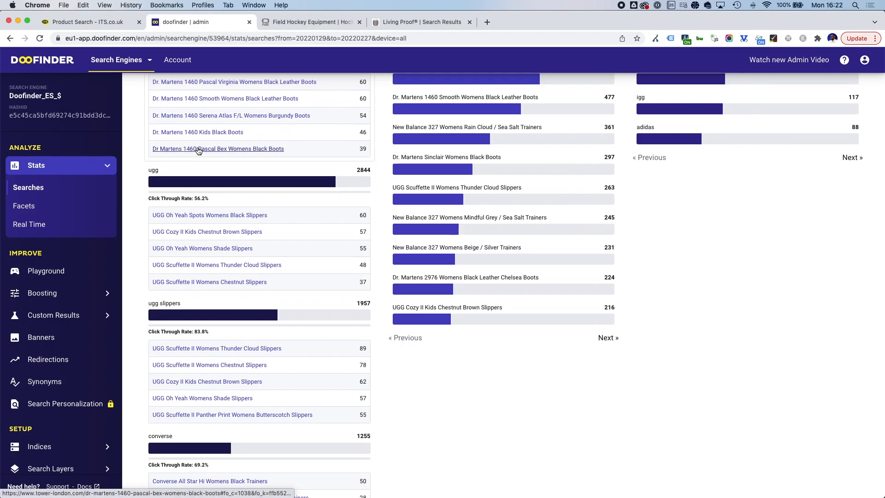
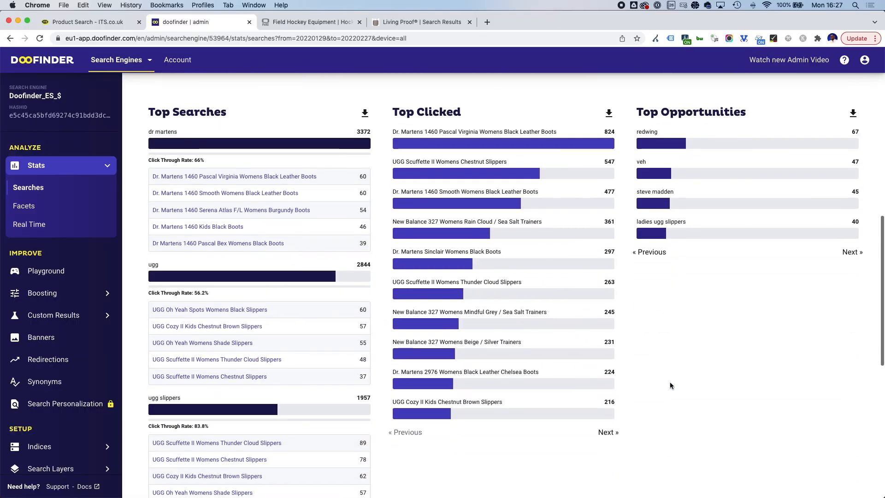
Go back to the first page of Top Opportunities and highlight the misspelled term "igg".
scroll(670, 381, "up", 2)
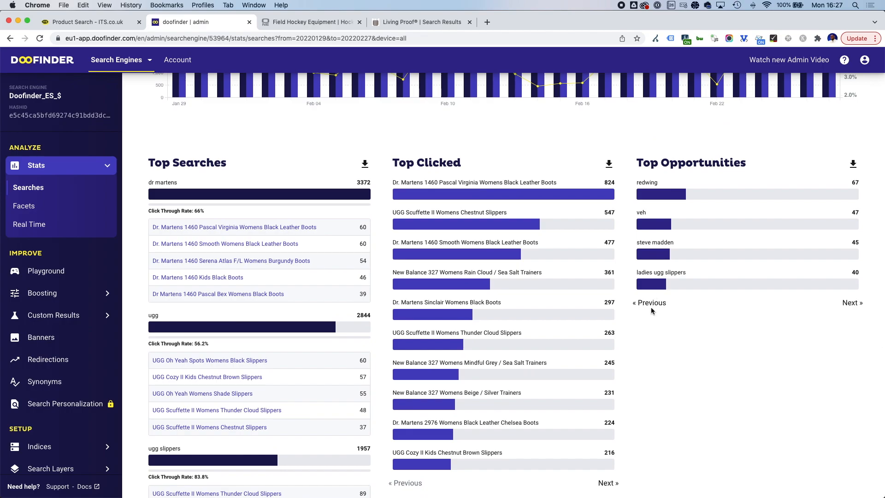
left_click(654, 306)
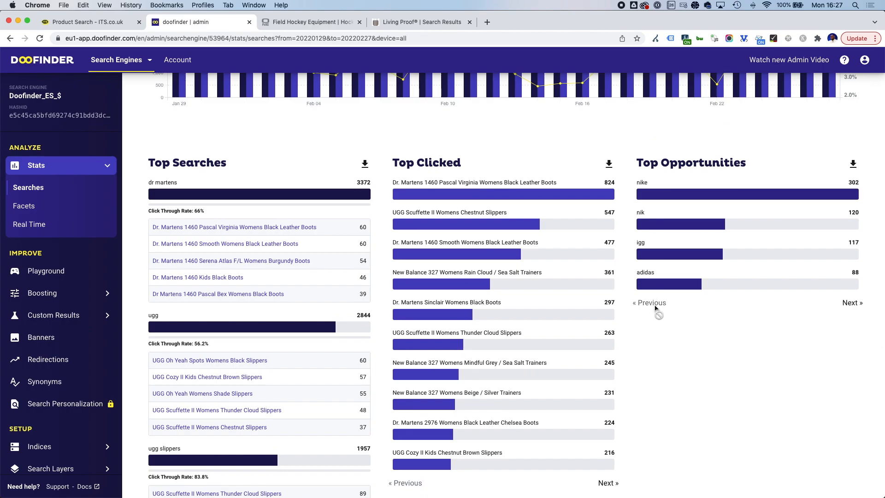
double_click(640, 244)
Open the Synonyms settings and enter "igg,ugg" in the empty terms row.
scroll(65, 270, "down", 1)
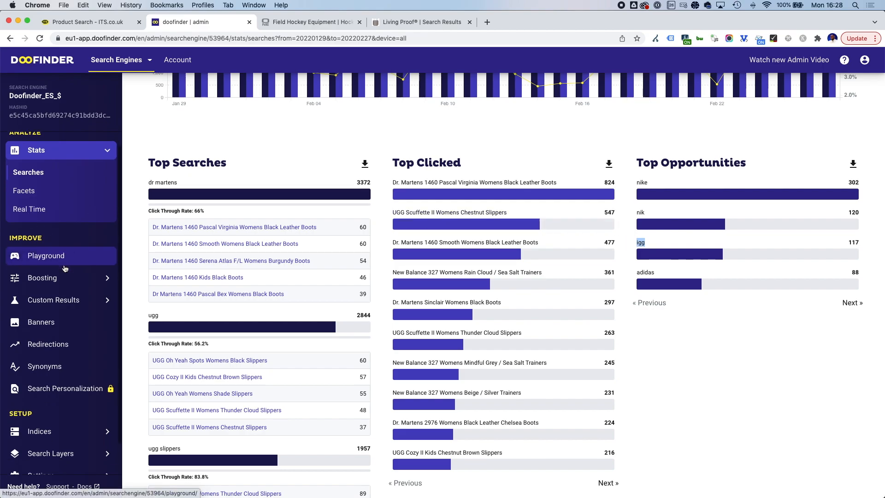
left_click(64, 268)
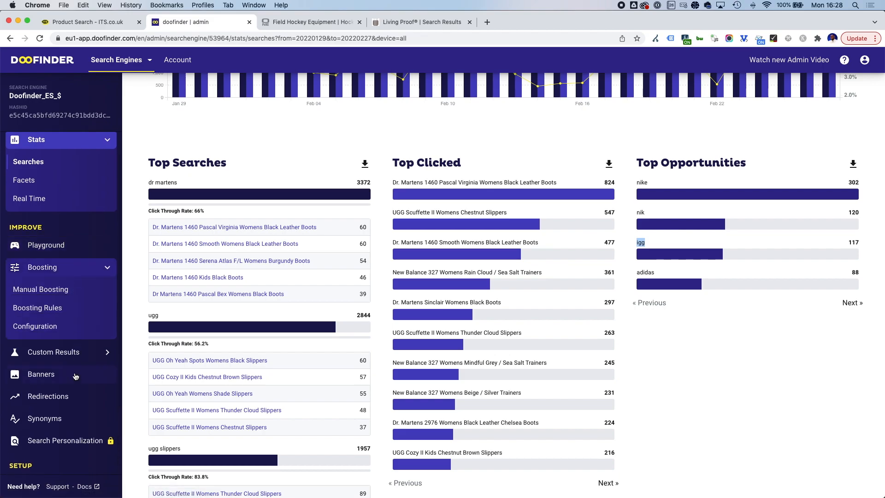
left_click(59, 416)
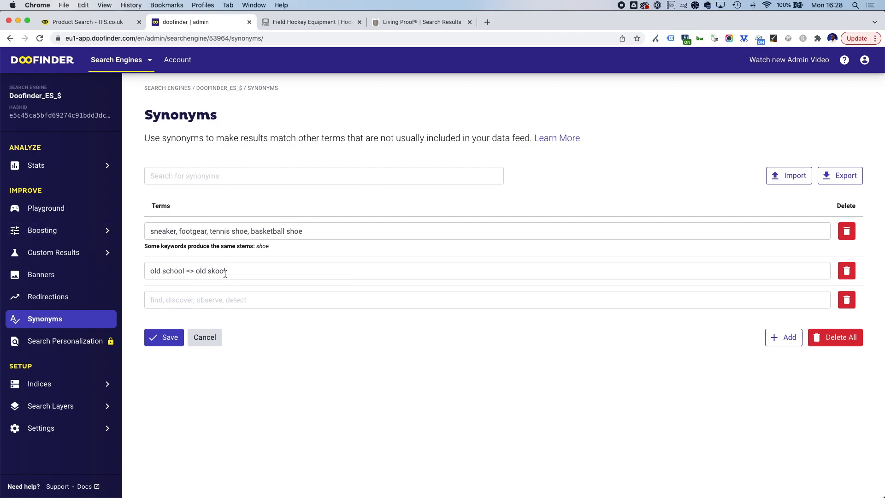
left_click(205, 300)
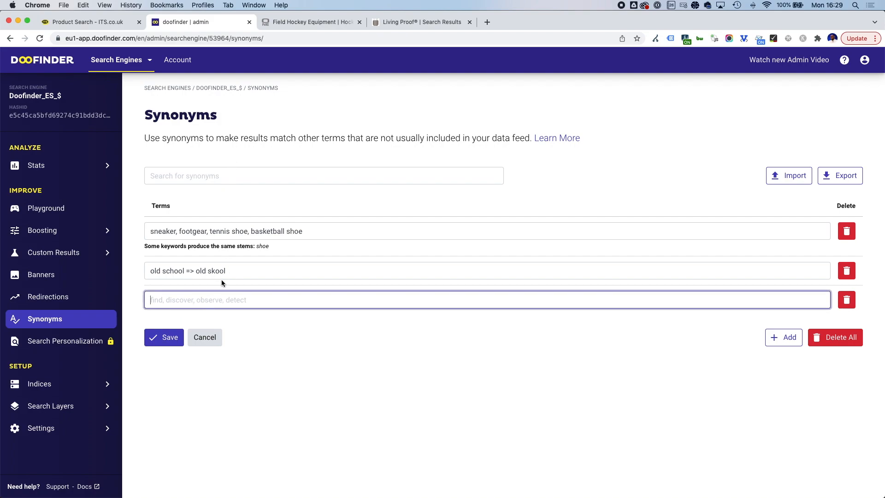
type("igg,ugg")
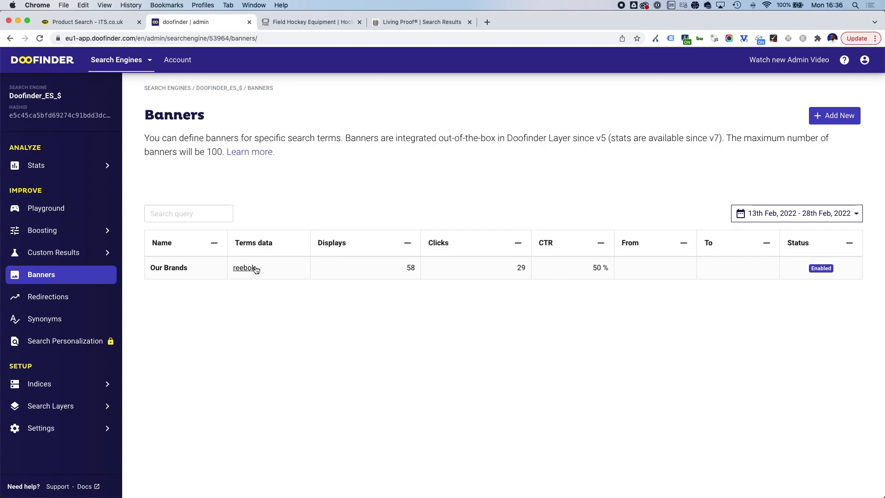
Open the Searches stats and view the Top Searches, Top Clicked and Top Opportunities lists.
left_click(40, 167)
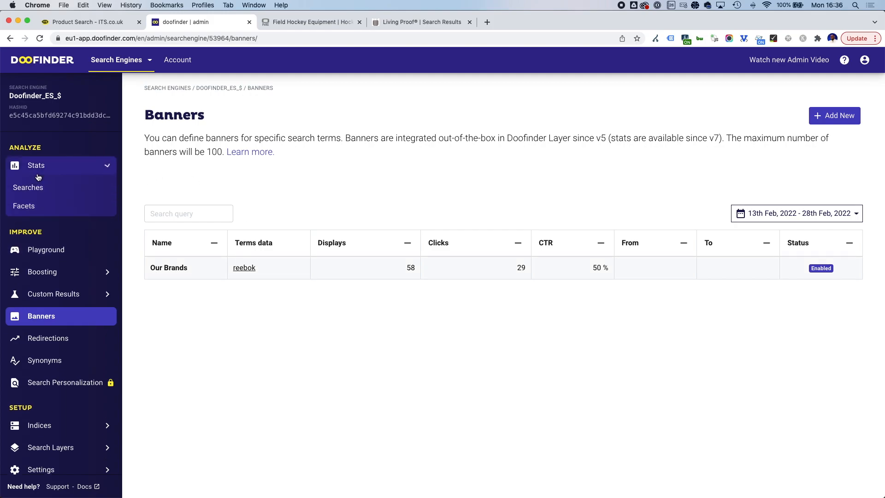
left_click(56, 188)
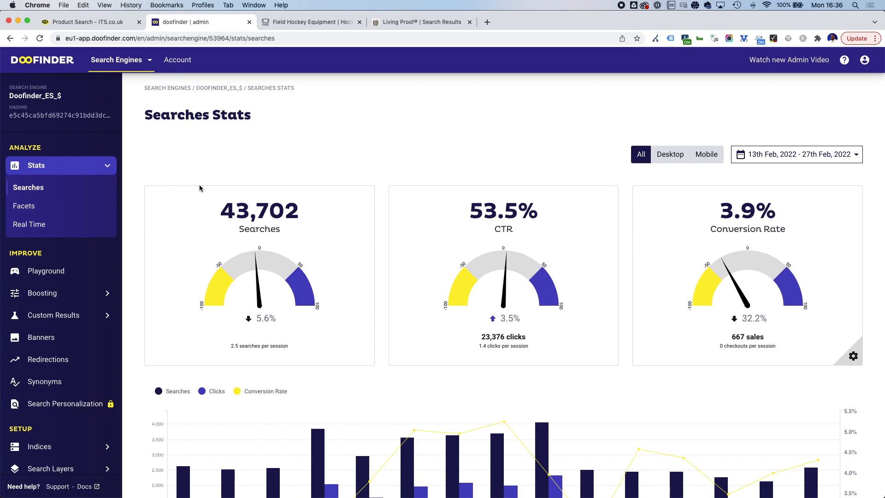
scroll(408, 245, "down", 8)
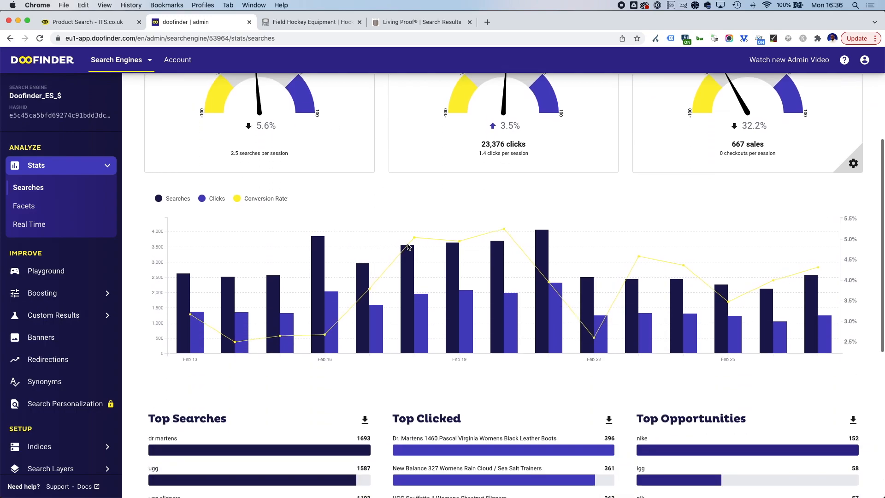
scroll(407, 247, "down", 2)
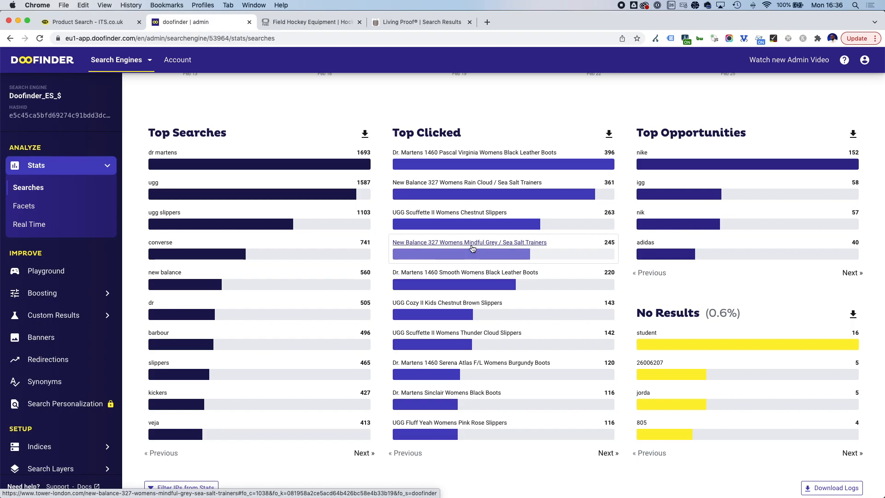
Examine the No Results list and highlight its eight-digit search term.
scroll(575, 274, "down", 1)
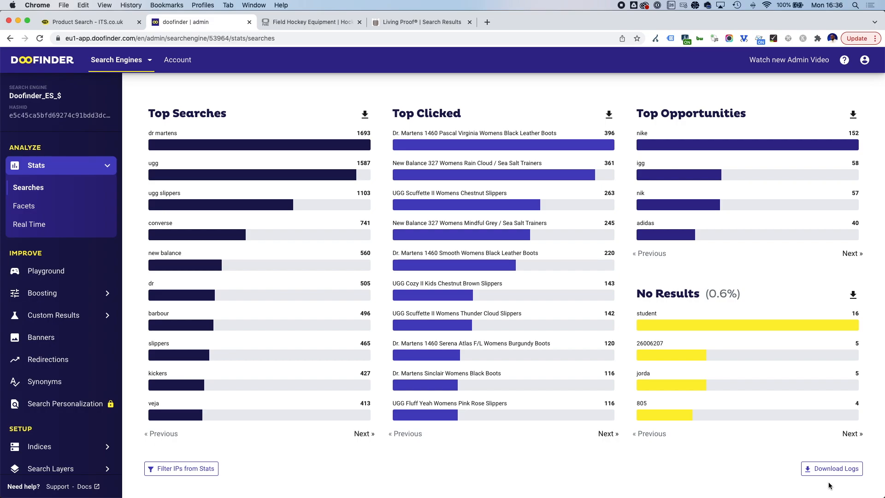
scroll(632, 422, "up", 10)
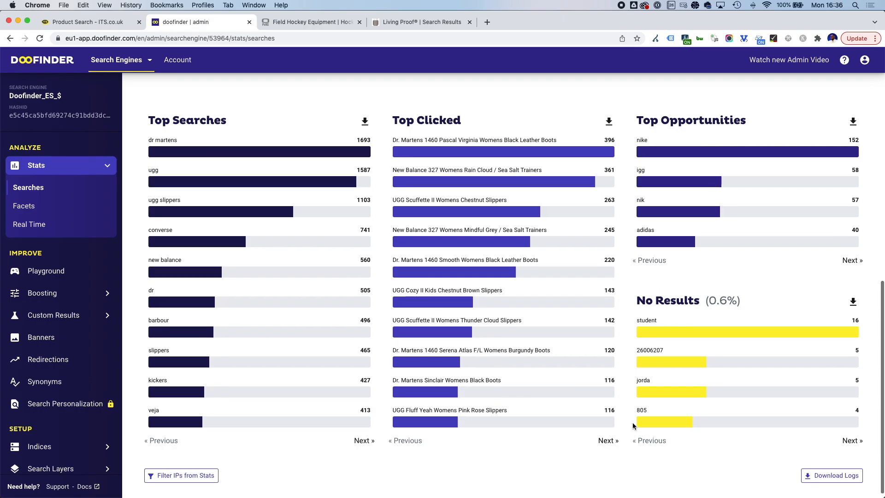
scroll(633, 426, "down", 8)
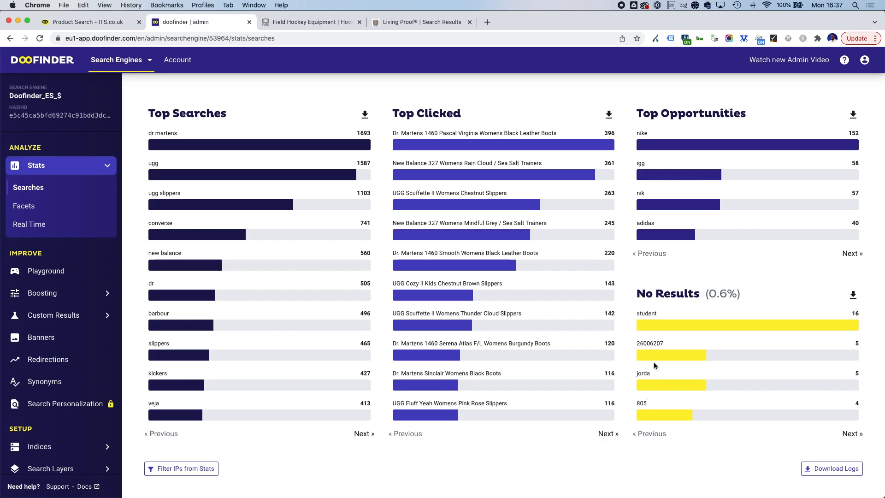
double_click(654, 345)
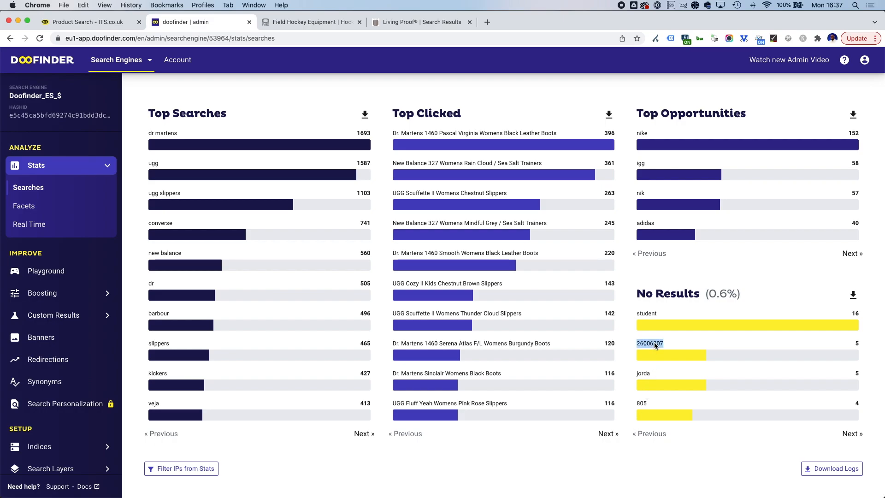